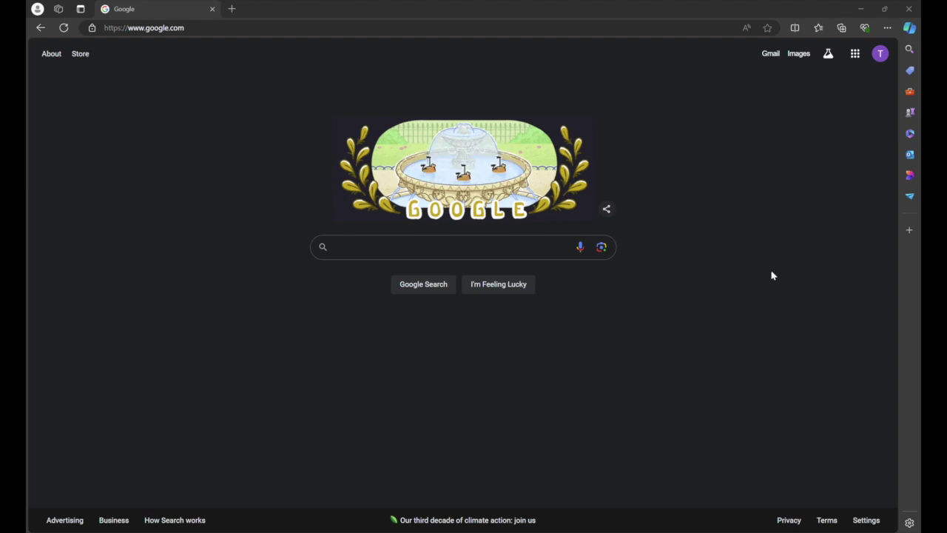
# Step: Search Google for guidescope suitability and open the Guidescope Suitability Calculator on astronomy.tools
pyautogui.click(448, 249)
pyautogui.write('gui')
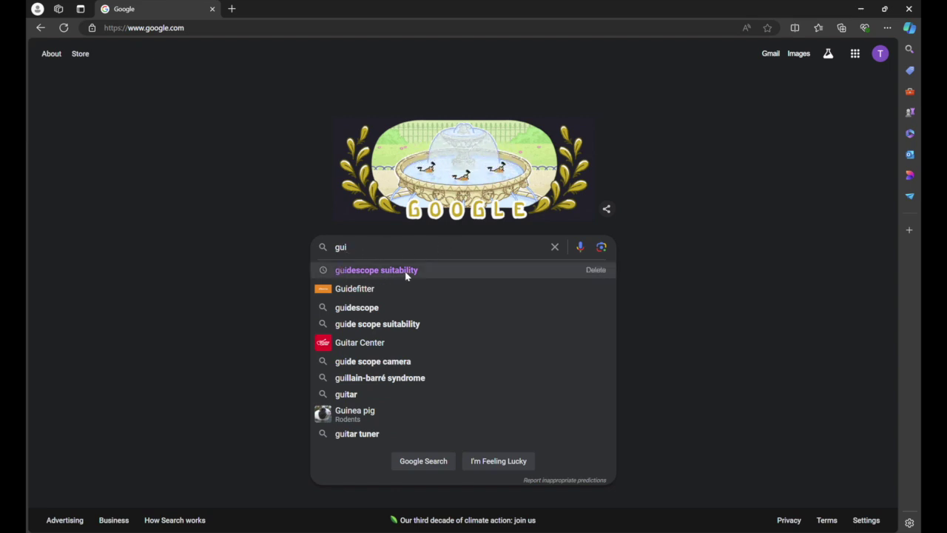
pyautogui.click(355, 275)
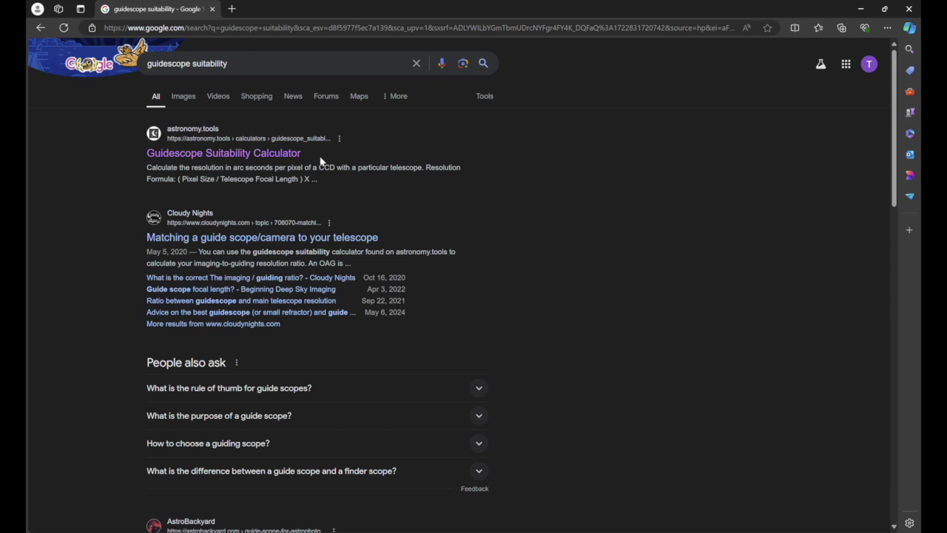
pyautogui.click(207, 153)
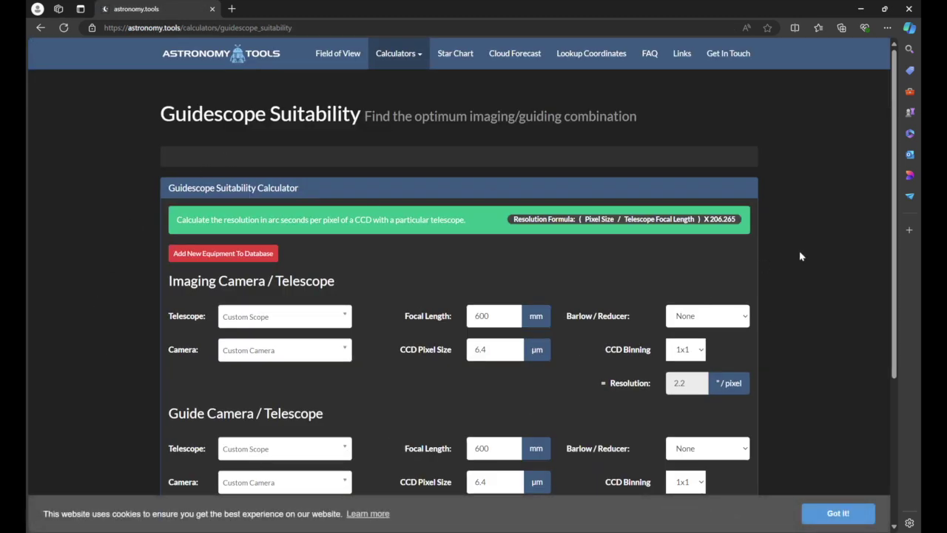
pyautogui.scroll(-2, 802, 255)
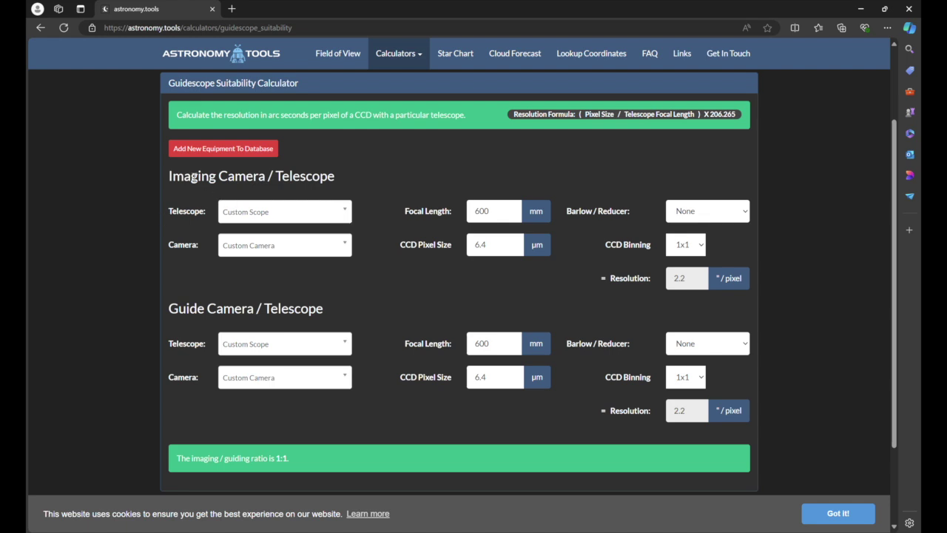
# Step: Set the imaging telescope to Sky-Watcher Quattro 8" f4 and the imaging camera to ZWO ASI2600MM/MC-Pro
pyautogui.click(284, 213)
pyautogui.write('qua')
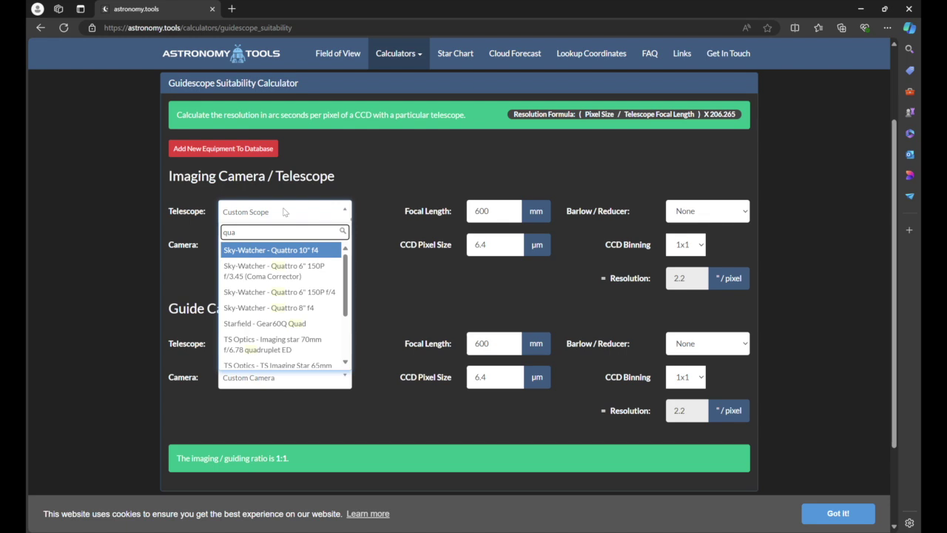
pyautogui.click(303, 314)
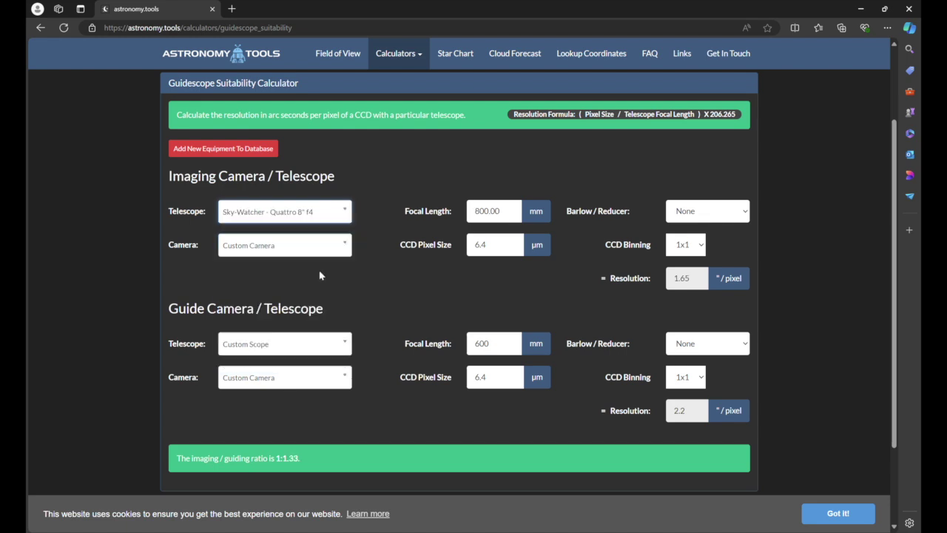
pyautogui.click(341, 250)
pyautogui.moveTo(343, 313); pyautogui.dragTo(345, 386)
pyautogui.scroll(3, 290, 324)
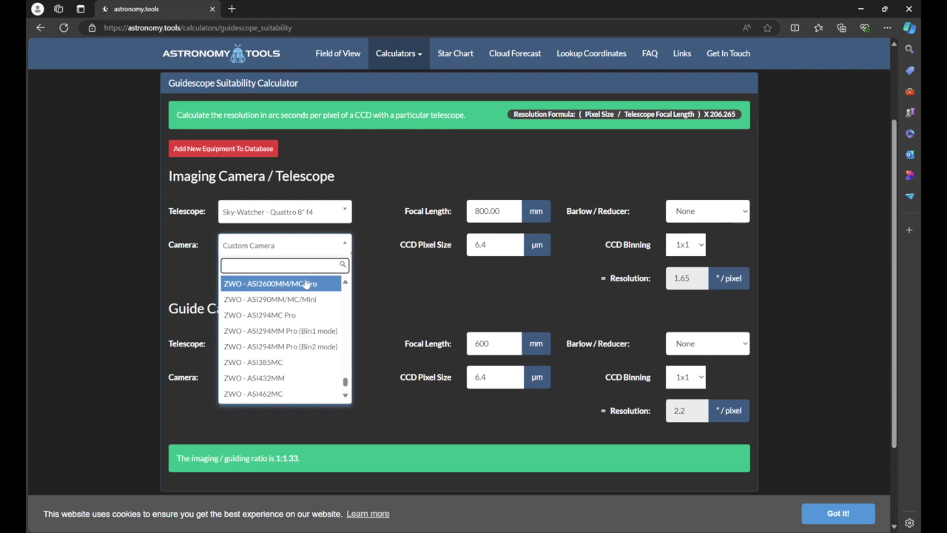
pyautogui.click(300, 288)
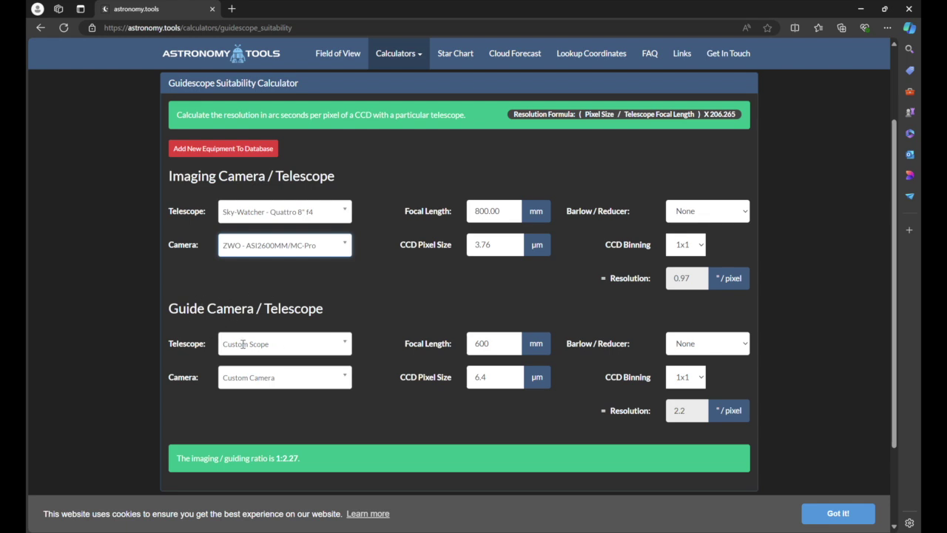
# Step: Set the guide telescope to Orion Mini Guidescope and the guide camera to Orion StarShoot AutoGuider
pyautogui.click(293, 350)
pyautogui.write('orio')
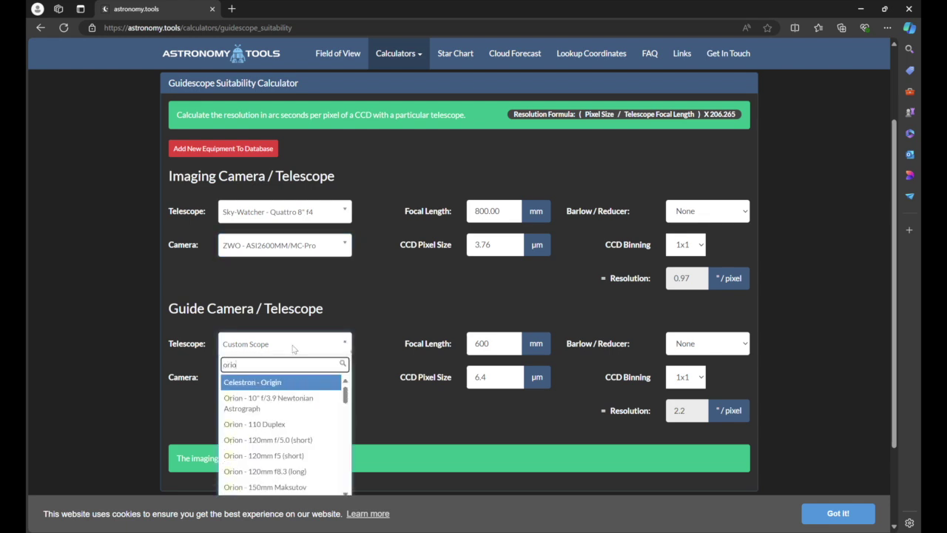
pyautogui.scroll(-5, 308, 444)
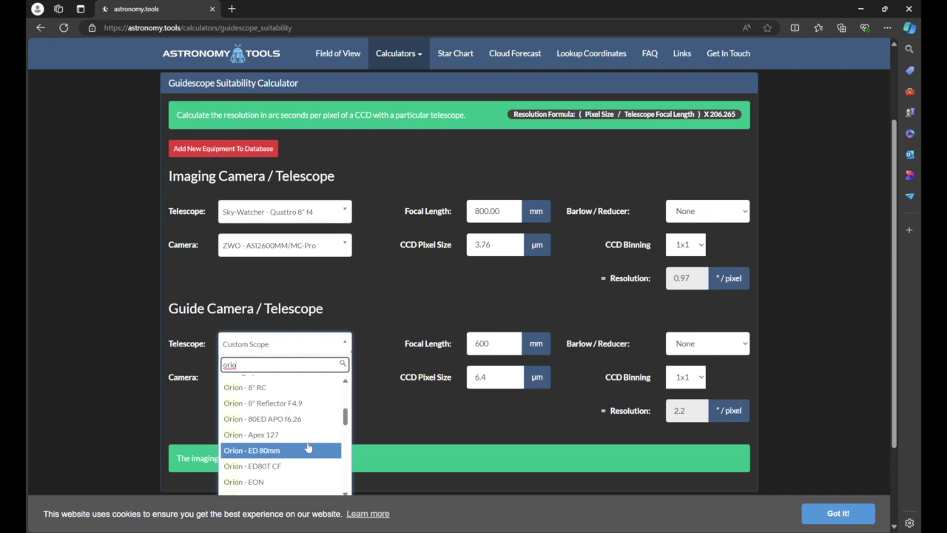
pyautogui.scroll(-3, 308, 446)
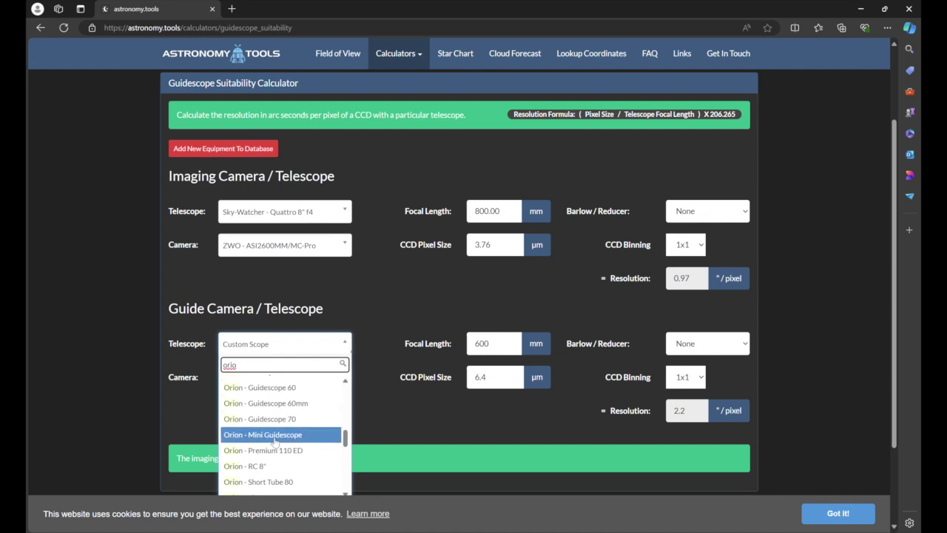
pyautogui.click(274, 437)
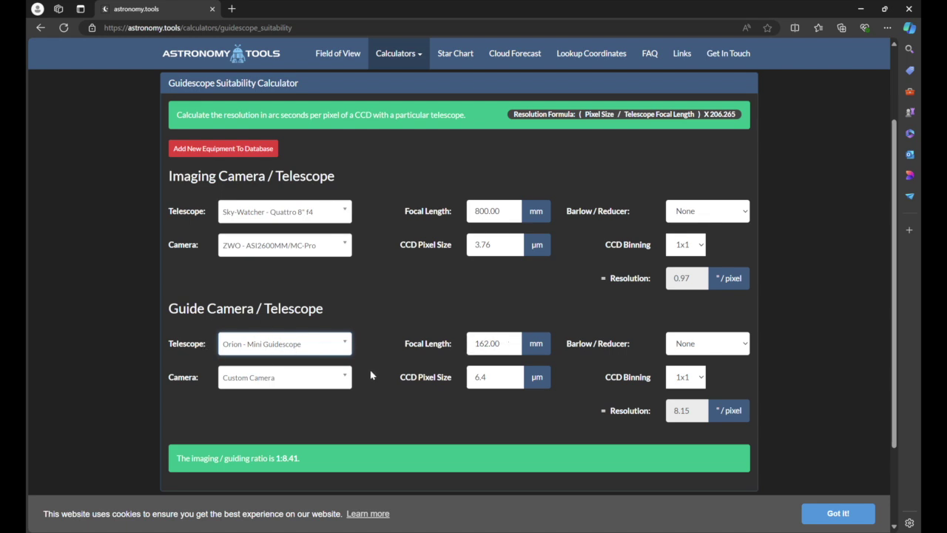
pyautogui.click(271, 385)
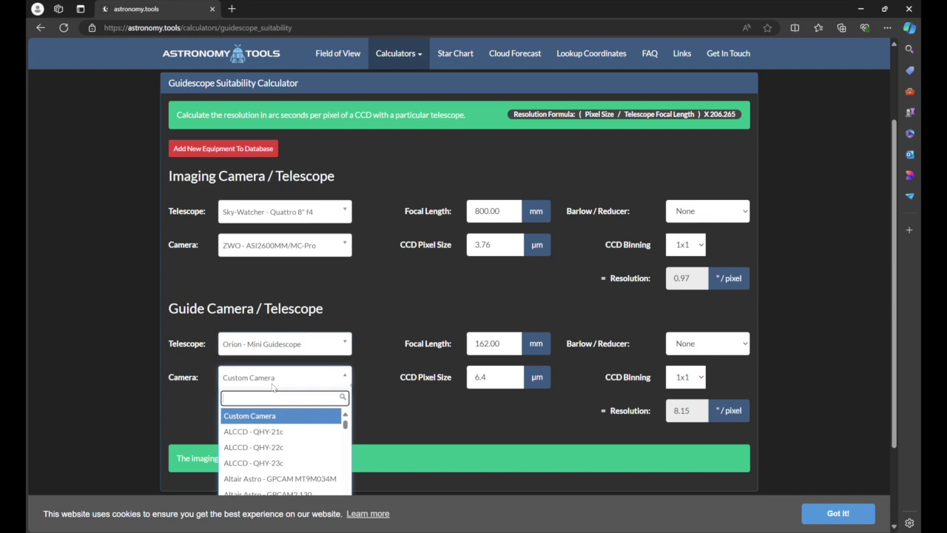
pyautogui.write('orio')
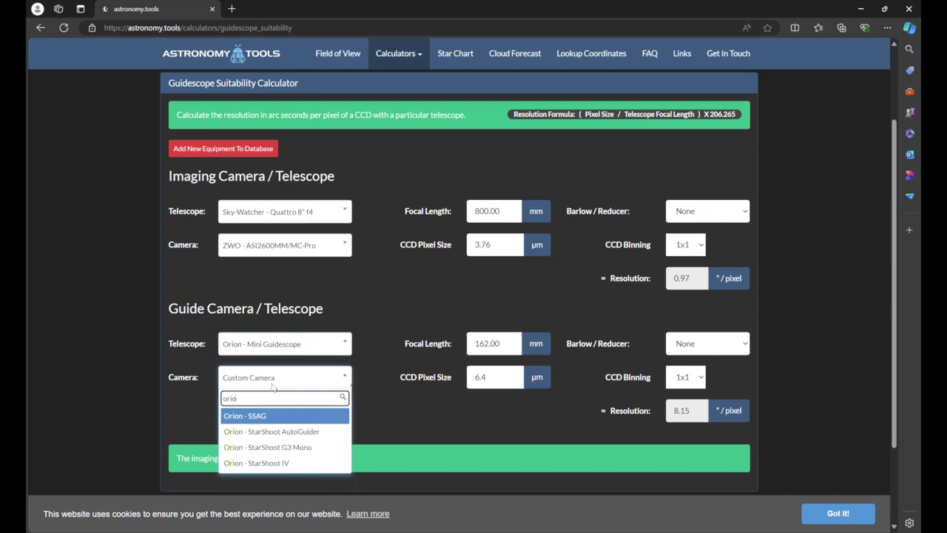
pyautogui.click(288, 432)
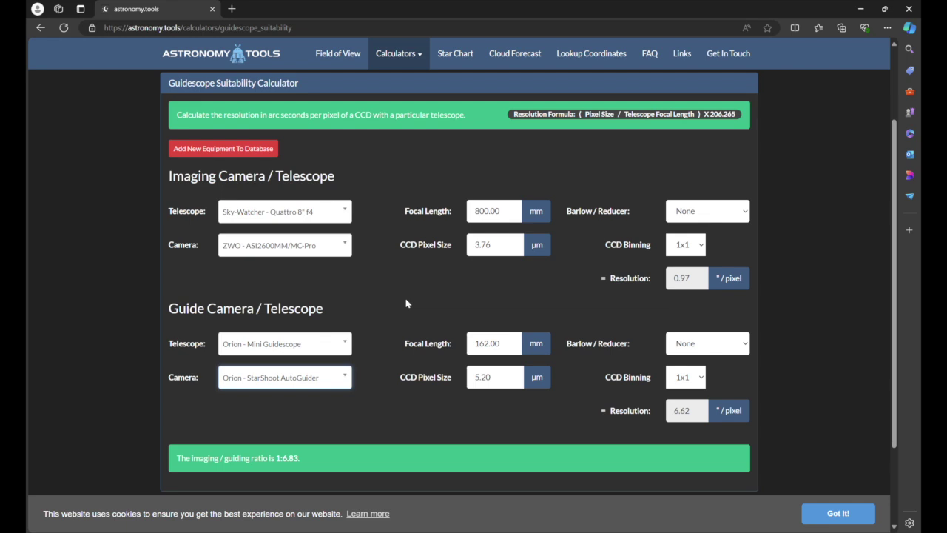
# Step: Change the imaging telescope to Celestron Omni XLT 150 (Newtonian) to compare the imaging/guiding ratio
pyautogui.click(345, 209)
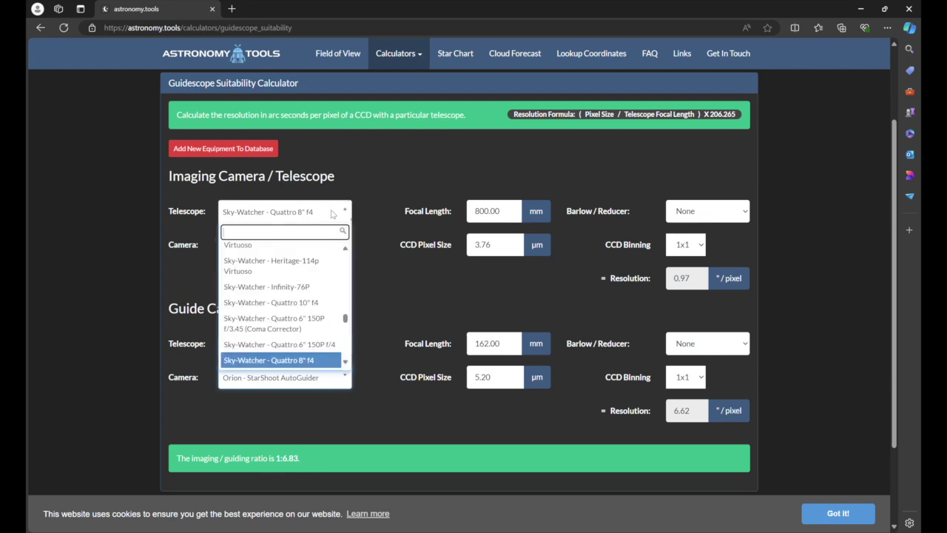
pyautogui.write('omni')
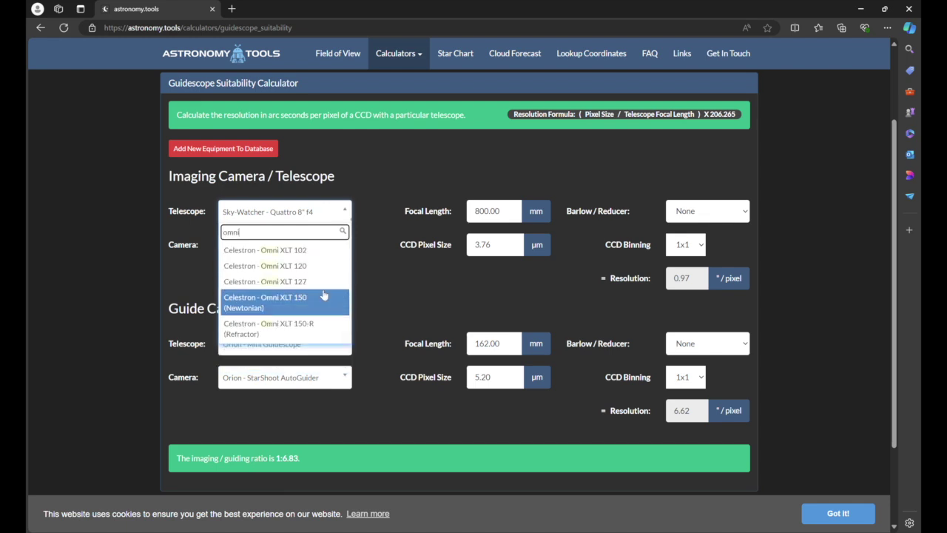
pyautogui.click(274, 306)
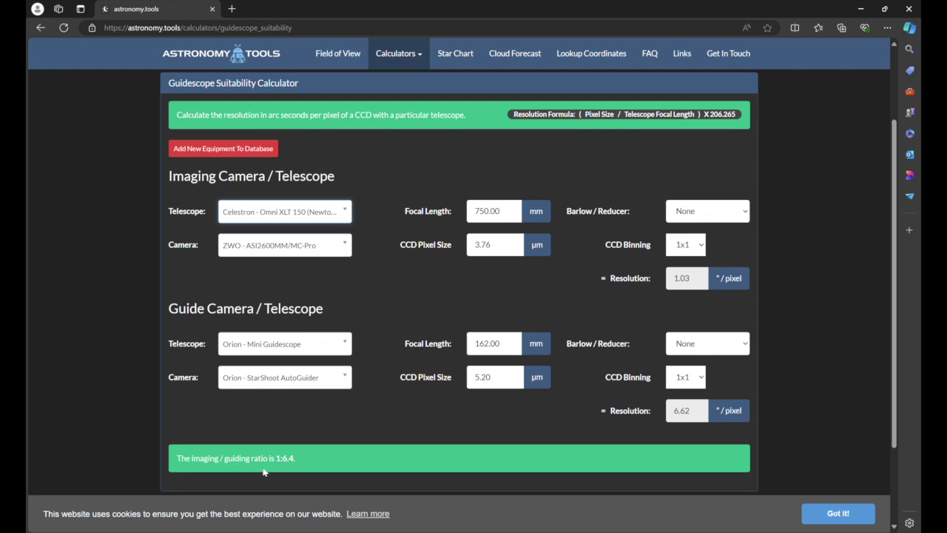
# Step: Switch the imaging telescope back to Sky-Watcher Quattro 8" f4
pyautogui.click(332, 211)
pyautogui.write('quot')
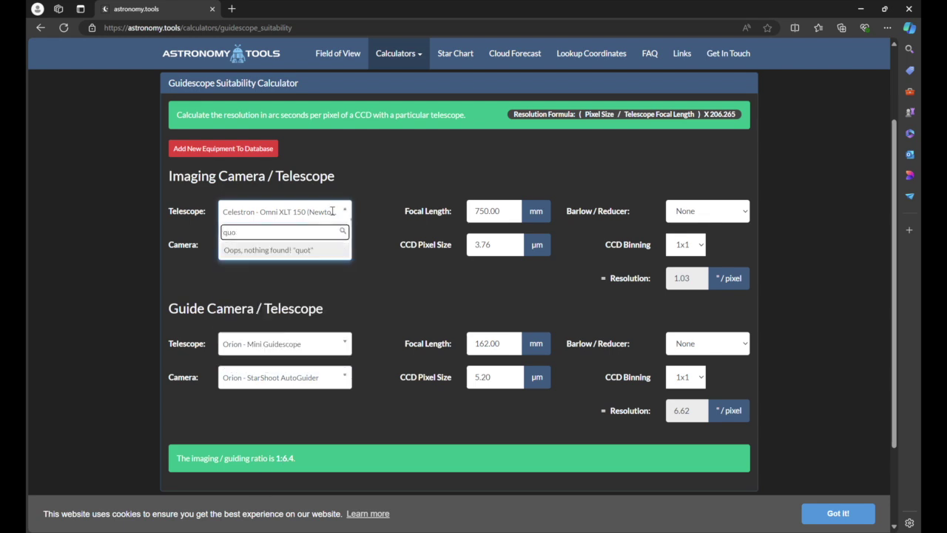
pyautogui.press('BackSpace')
pyautogui.write('a')
pyautogui.click(313, 302)
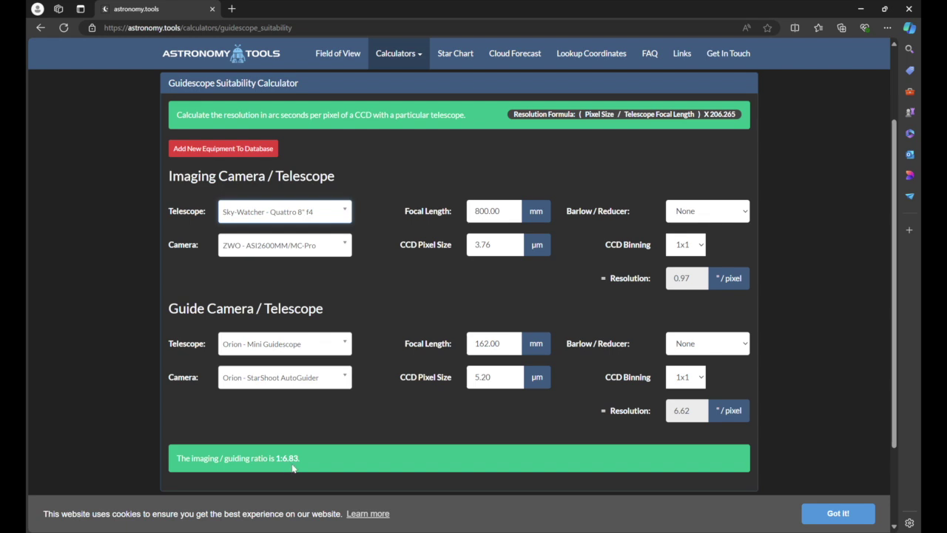
# Step: Change the guide camera to ZWO ASI585MC/PRO
pyautogui.click(297, 377)
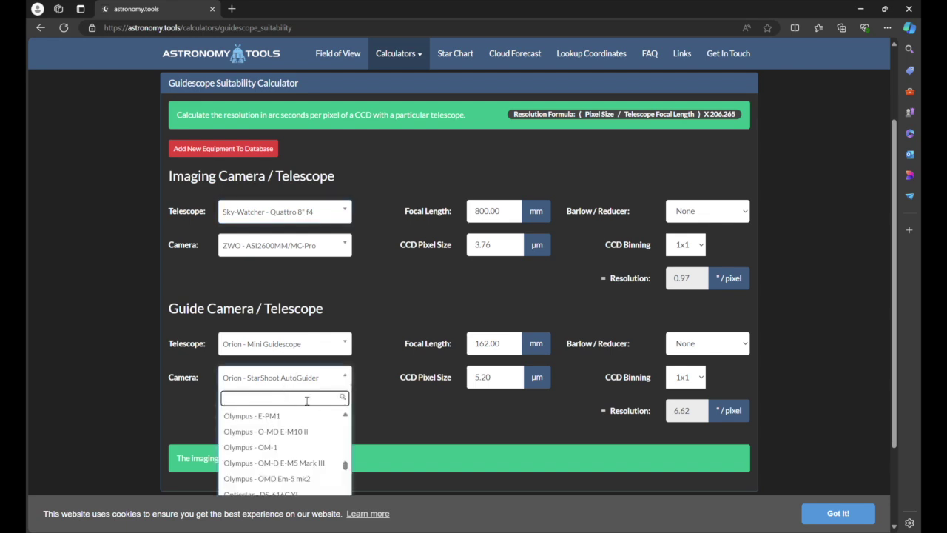
pyautogui.scroll(-6, 285, 466)
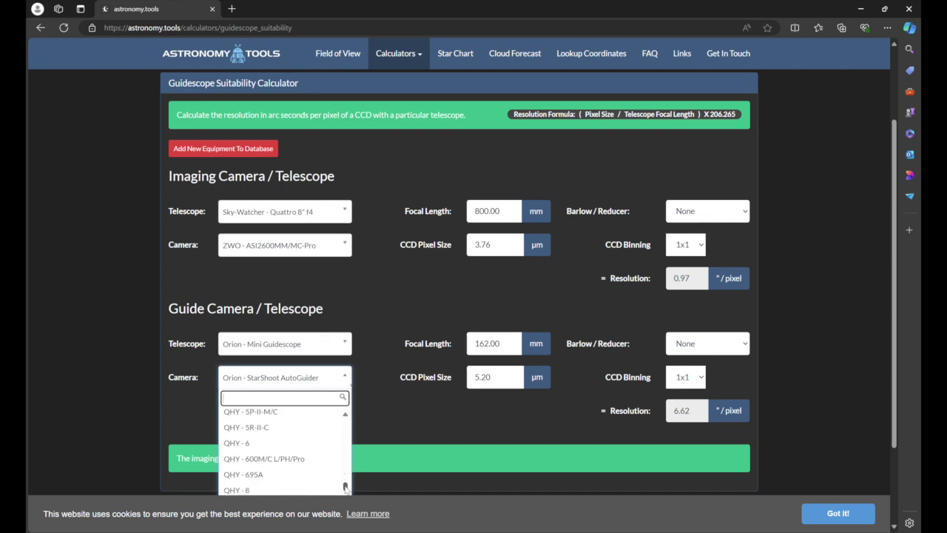
pyautogui.scroll(-12, 293, 464)
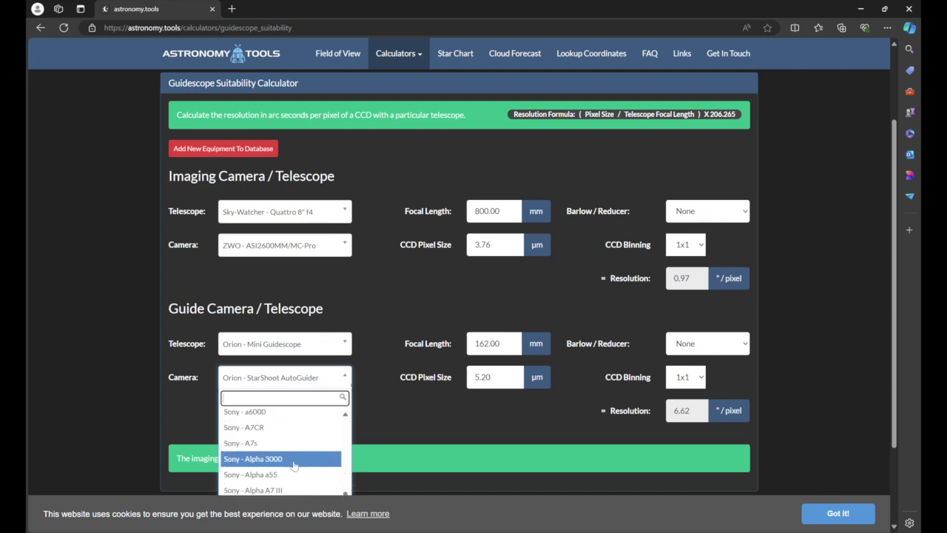
pyautogui.scroll(-2, 294, 464)
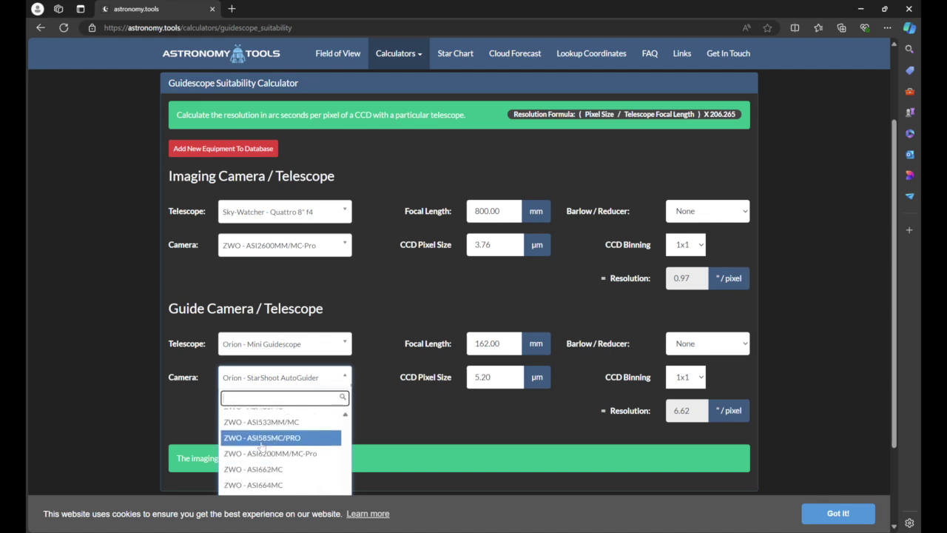
pyautogui.click(279, 442)
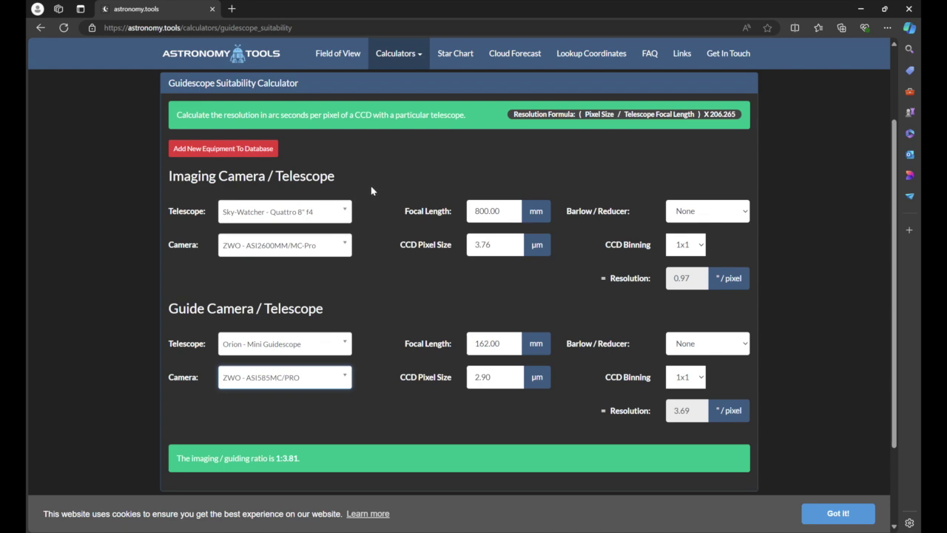
# Step: Try a 0.8x Reducer on the imaging telescope and replace it with a 3x Barlow
pyautogui.click(721, 213)
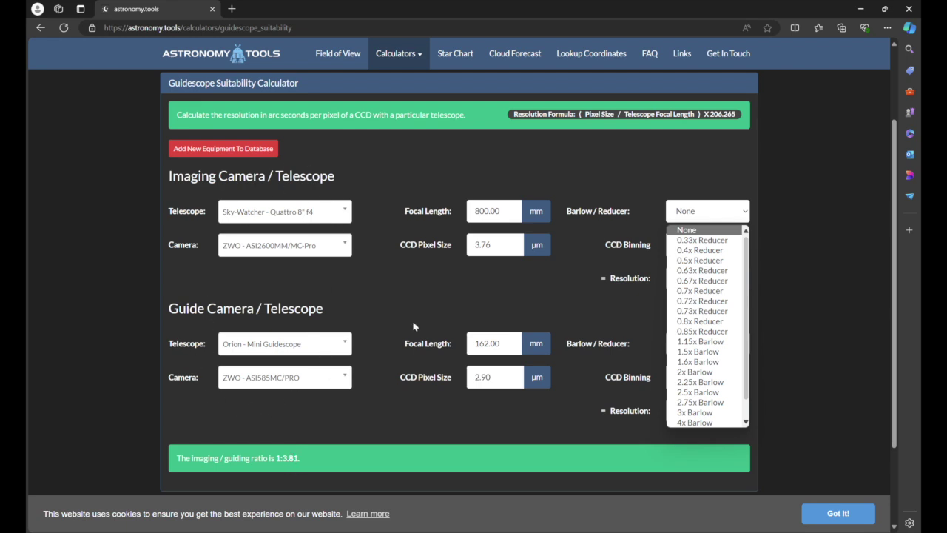
pyautogui.click(702, 322)
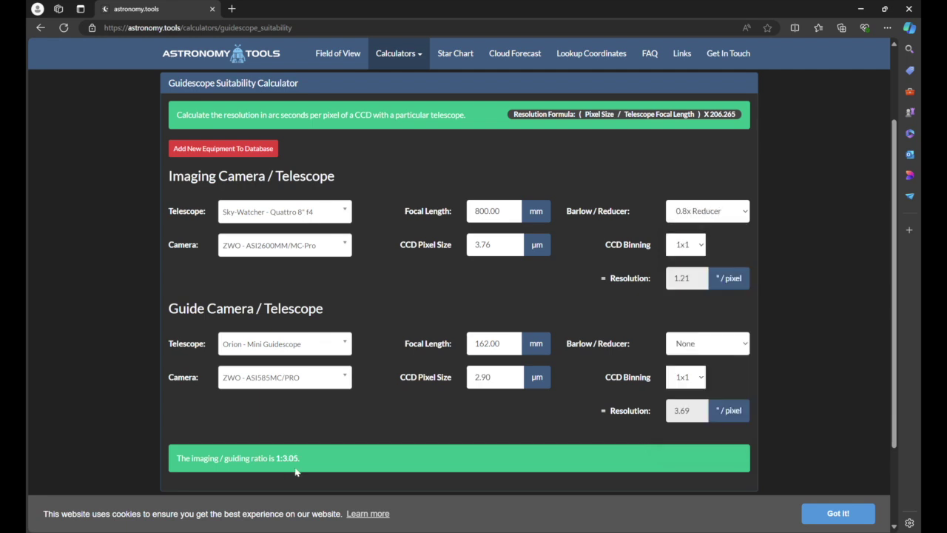
pyautogui.click(720, 220)
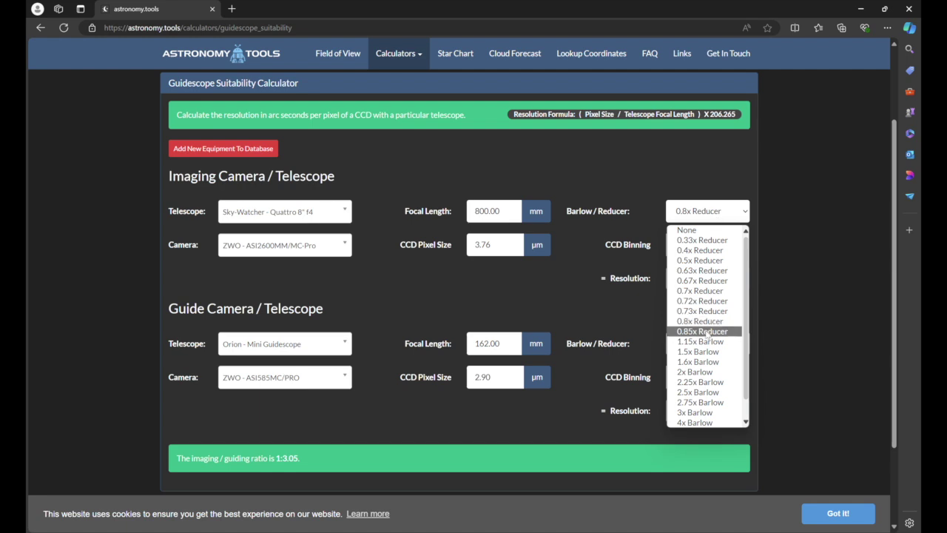
pyautogui.scroll(-1, 698, 412)
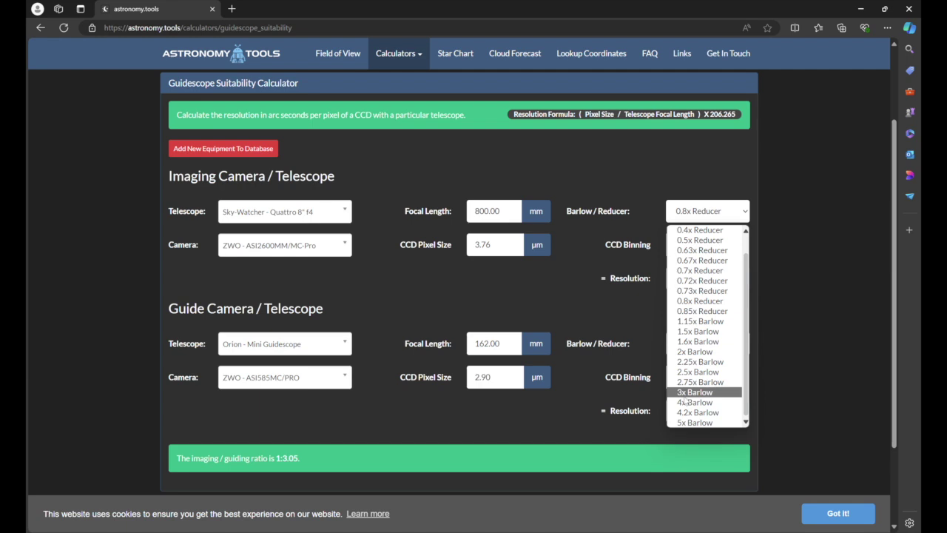
pyautogui.click(699, 396)
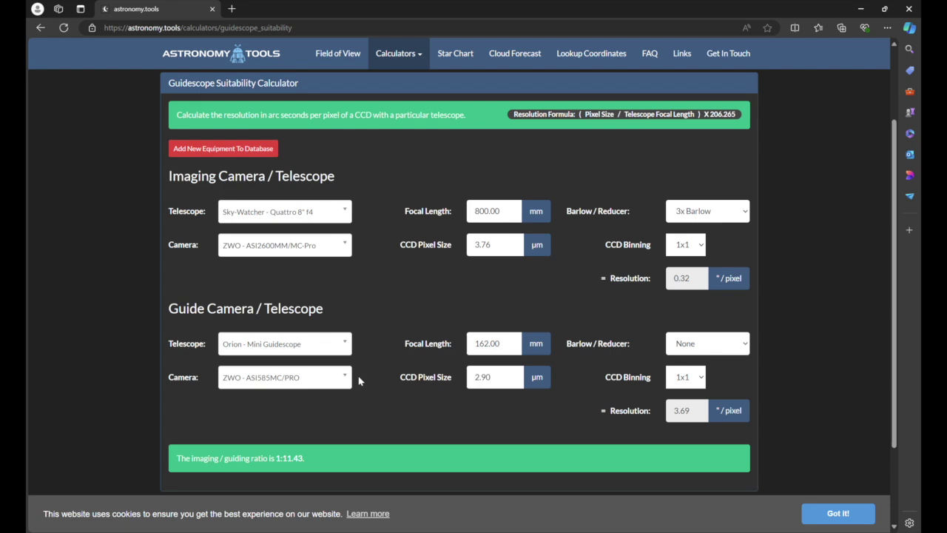
# Step: Change the guide telescope to Custom Scope with a focal length of 390 mm
pyautogui.click(344, 343)
pyautogui.moveTo(348, 438); pyautogui.dragTo(345, 386)
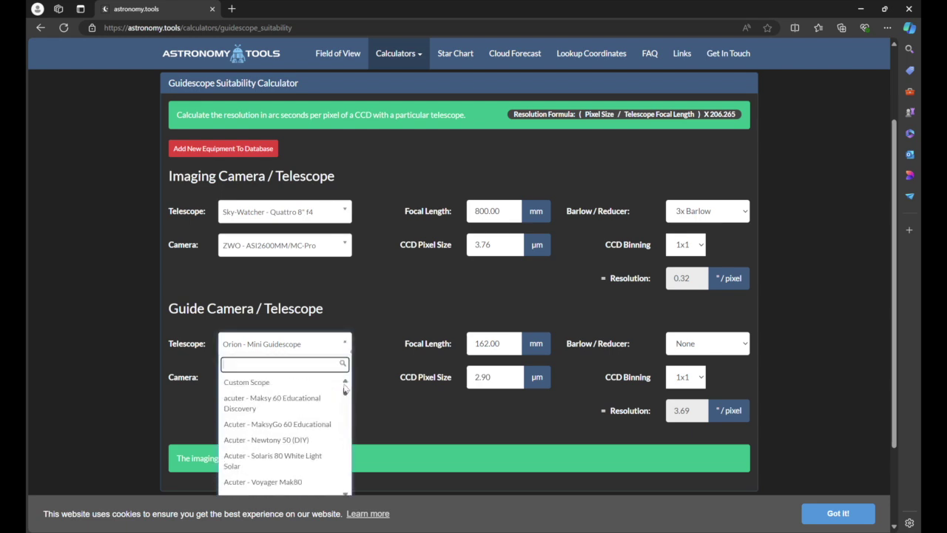
pyautogui.click(262, 383)
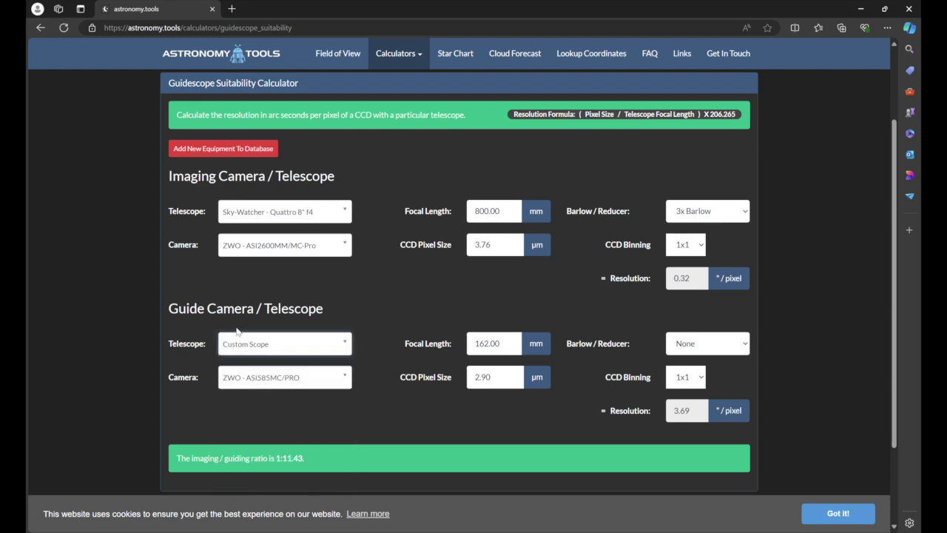
pyautogui.doubleClick(507, 343)
pyautogui.press('BackSpace')
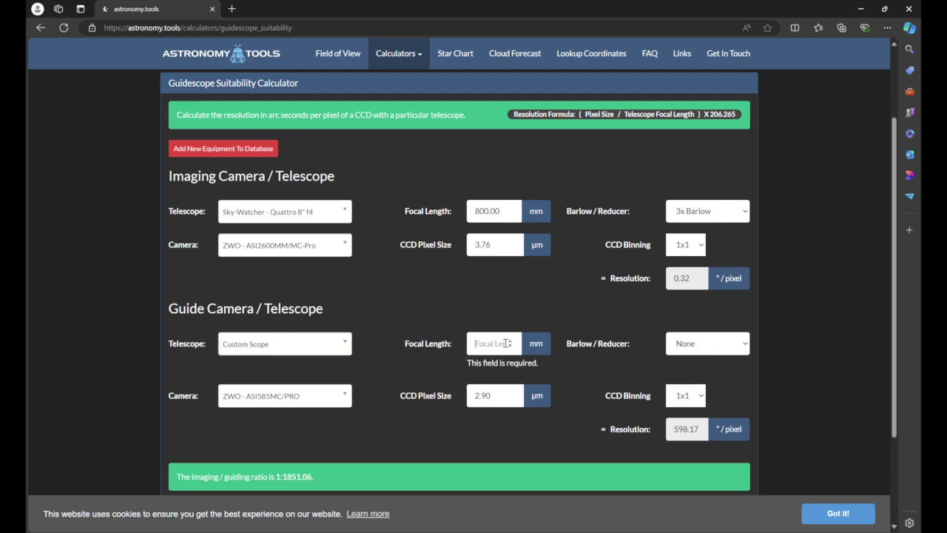
pyautogui.write('390')
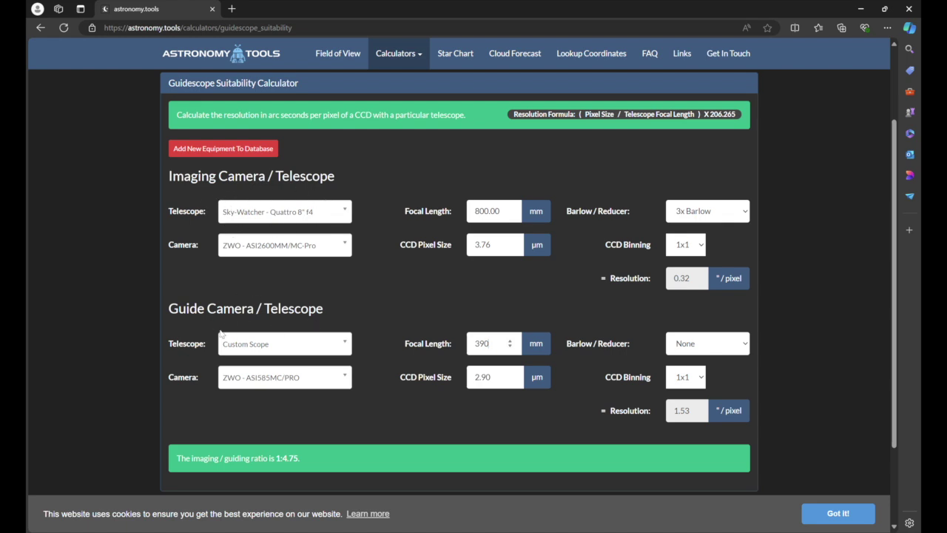
# Step: Set the guide telescope to Sky-Watcher Quattro 8" f4, matching the imaging telescope
pyautogui.click(341, 344)
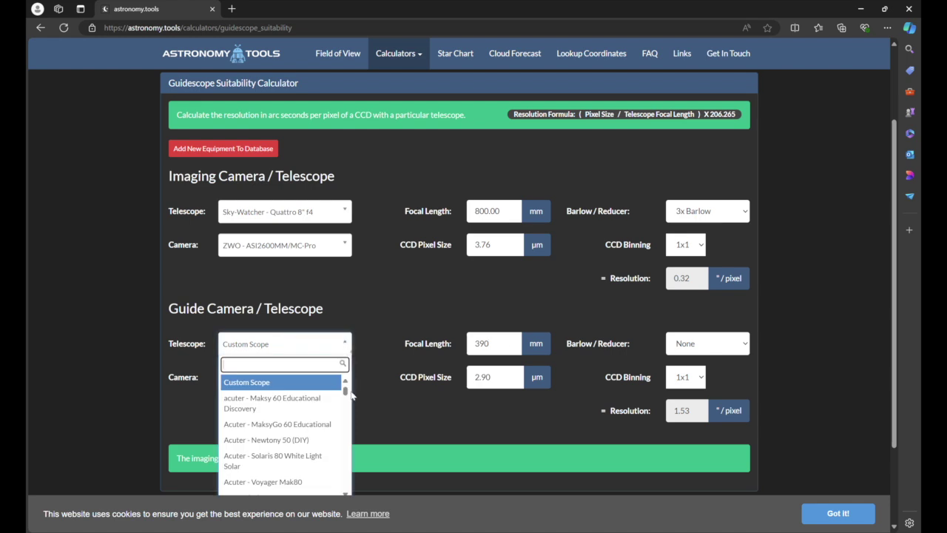
pyautogui.scroll(-3, 350, 404)
pyautogui.moveTo(348, 417); pyautogui.dragTo(352, 457)
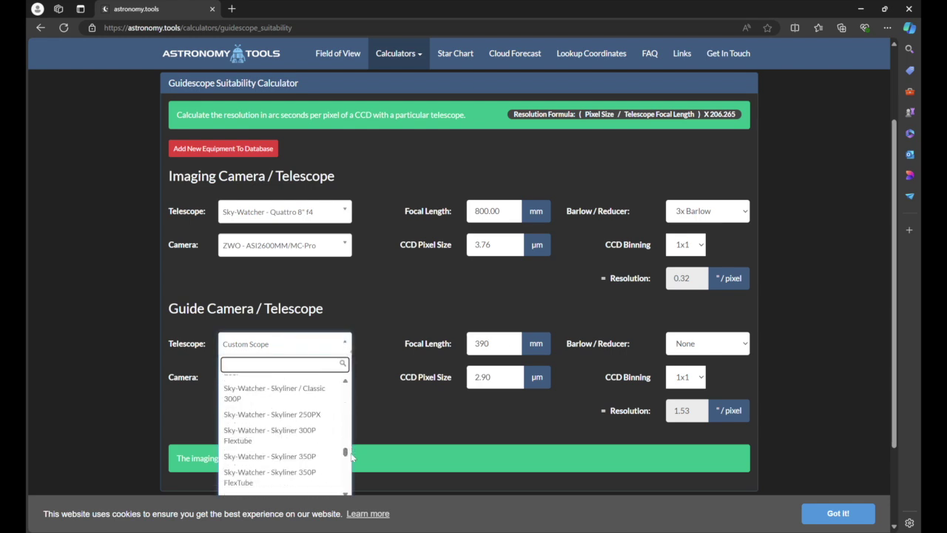
pyautogui.write('qua')
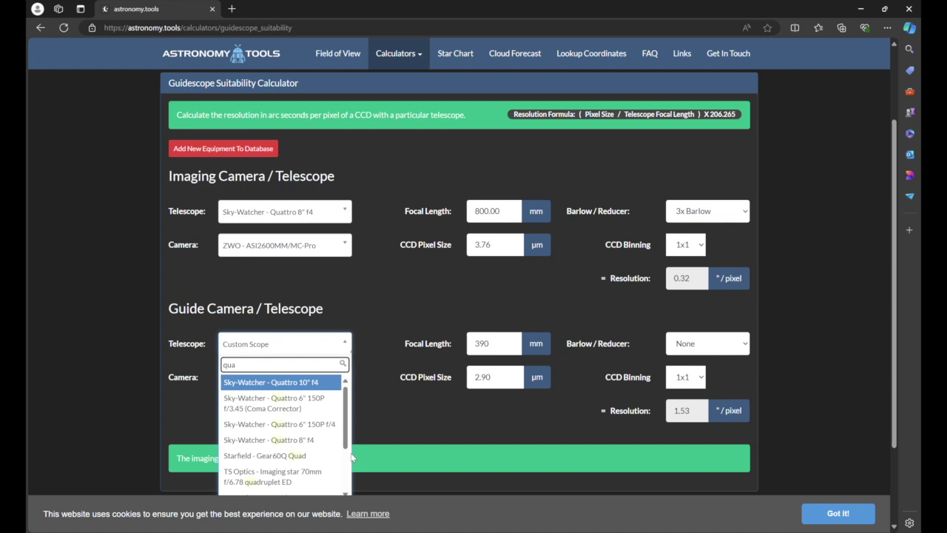
pyautogui.click(279, 441)
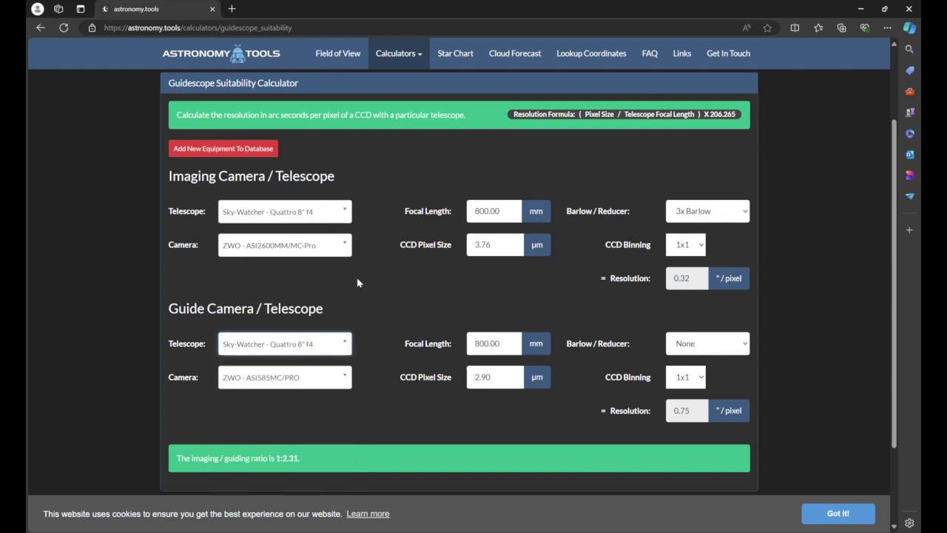